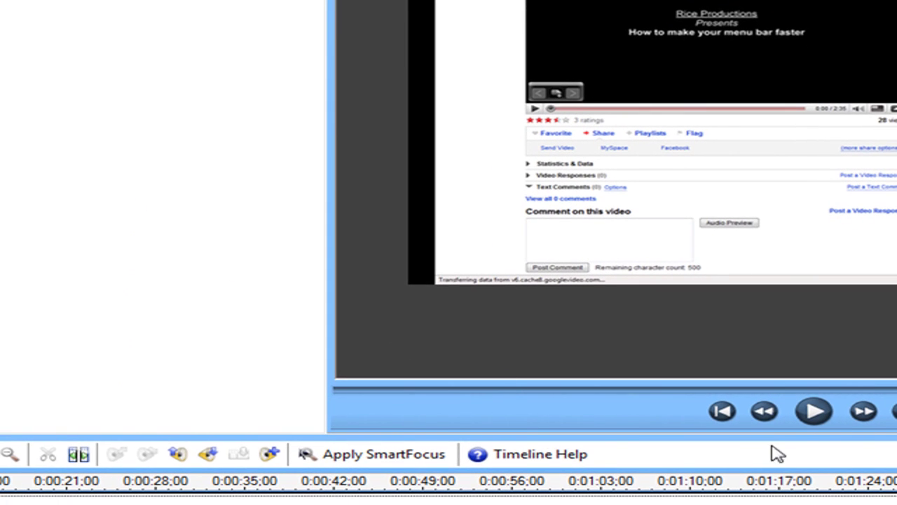
Step: Add a Zoom-n-Pan keyframe at 0:00:00 and resize its zoom box to fill the video frame
left_click(734, 414)
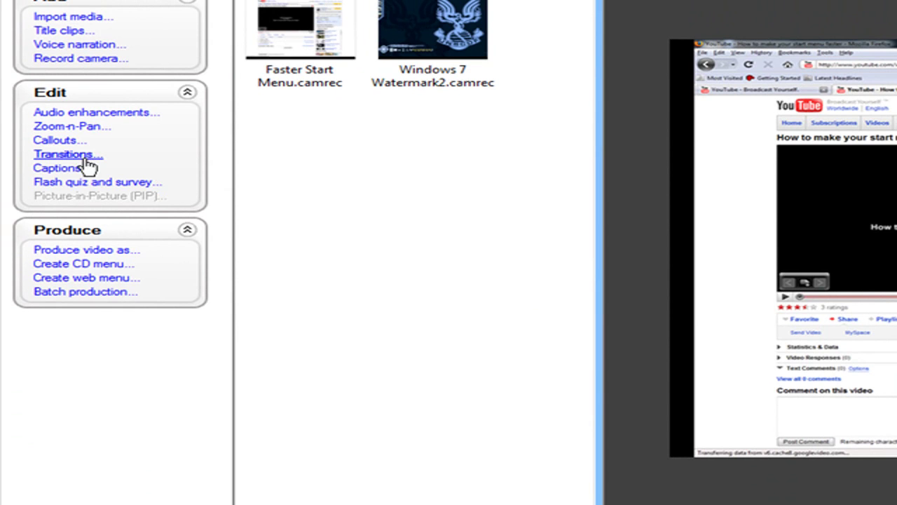
left_click(63, 129)
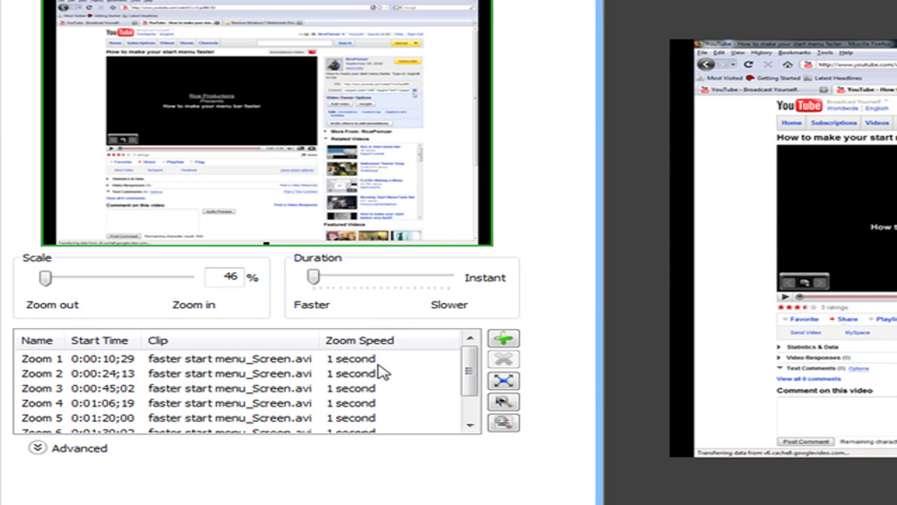
left_click(499, 340)
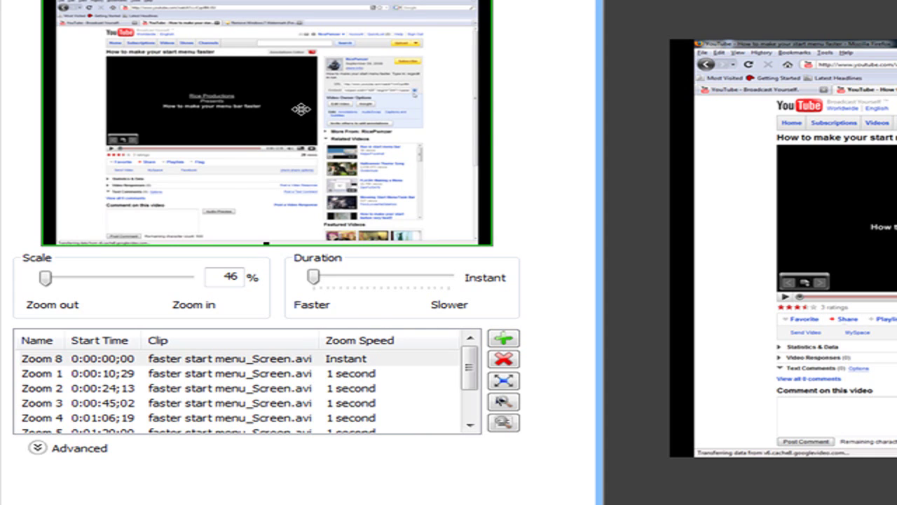
left_click_drag(301, 108, 325, 141)
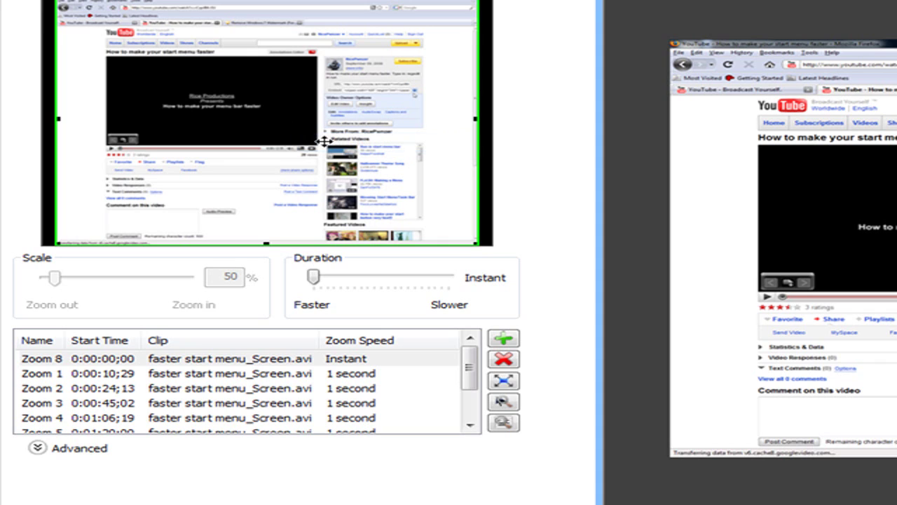
Step: Step through zoom keyframes Zoom 1 to Zoom 7 and snap the zoom area to the video edges
left_click(419, 377)
left_click(420, 387)
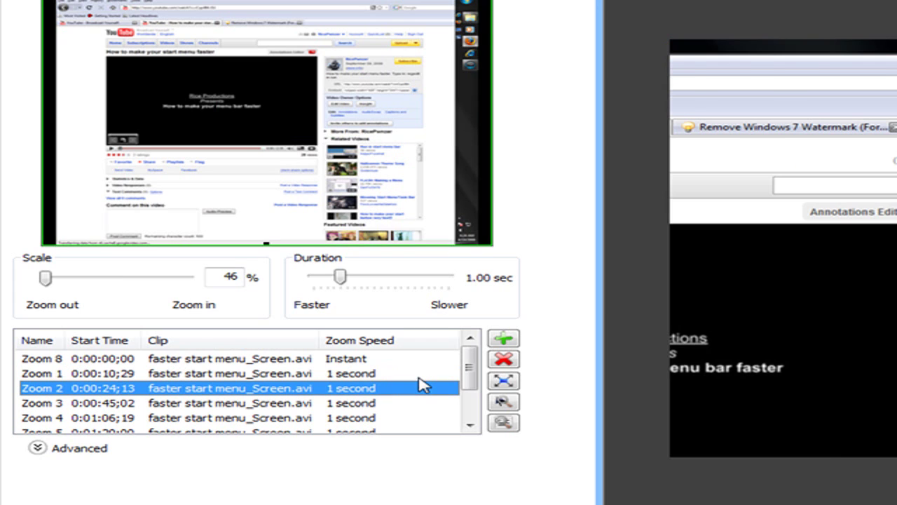
key("Up")
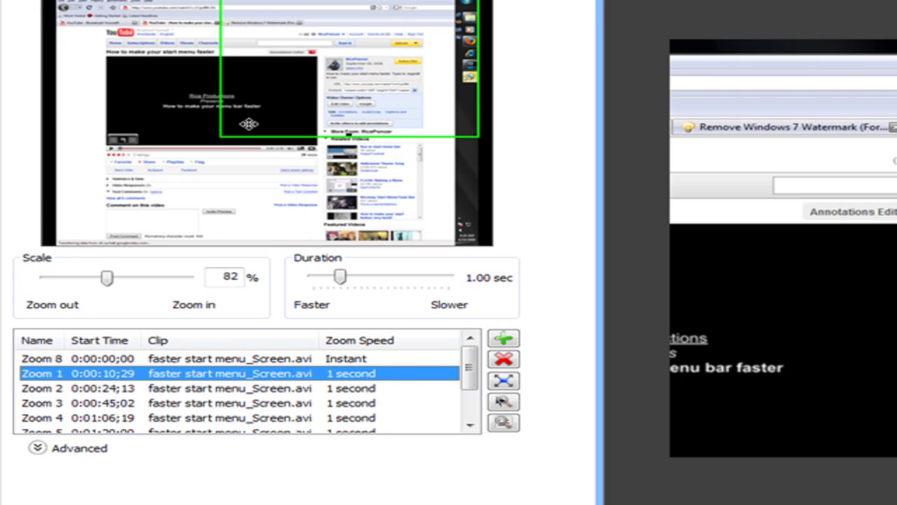
key("Down")
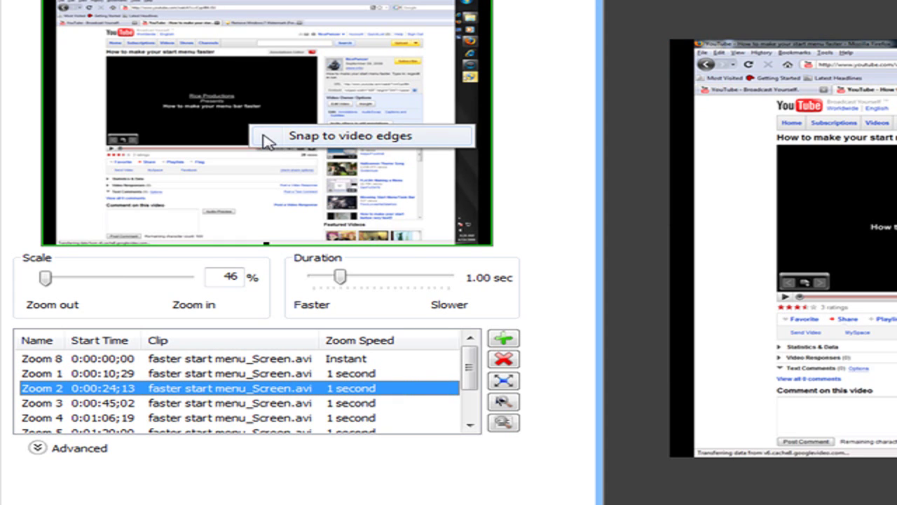
key("Down")
key("Down")
key("Down")
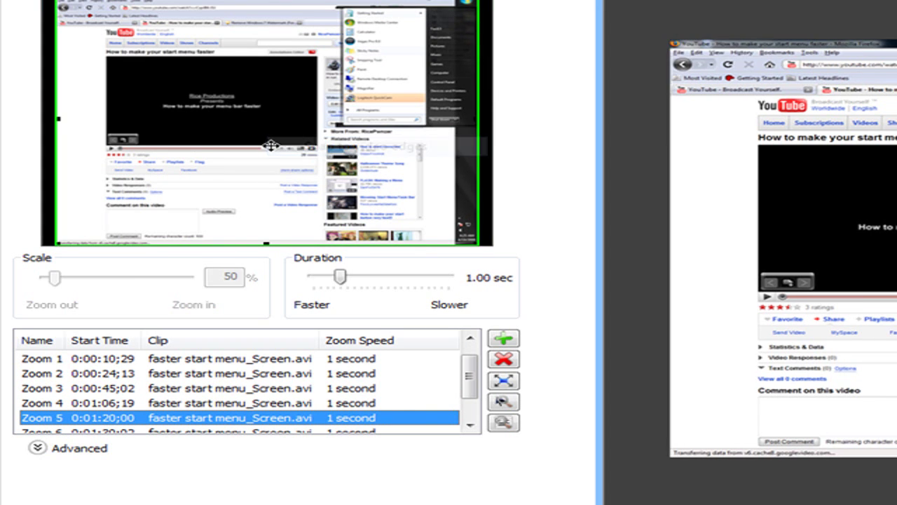
key("Down")
key("Down")
right_click(272, 152)
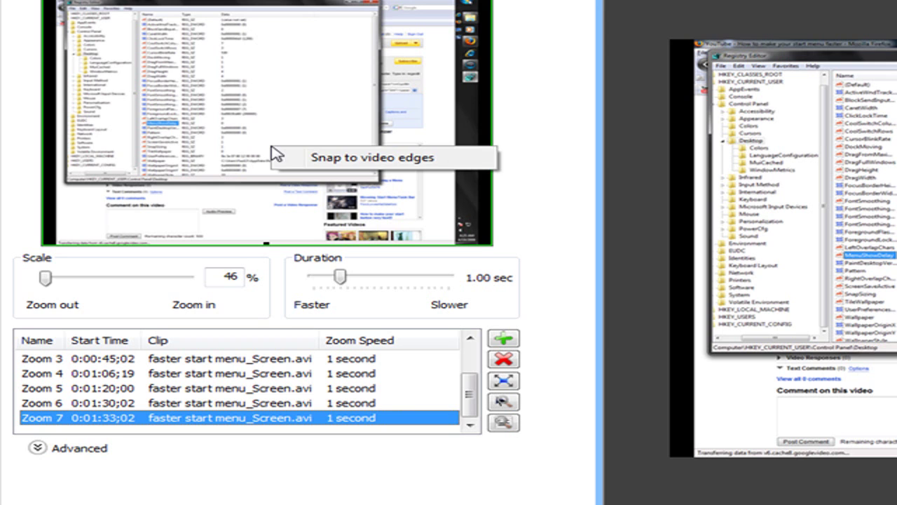
left_click(282, 156)
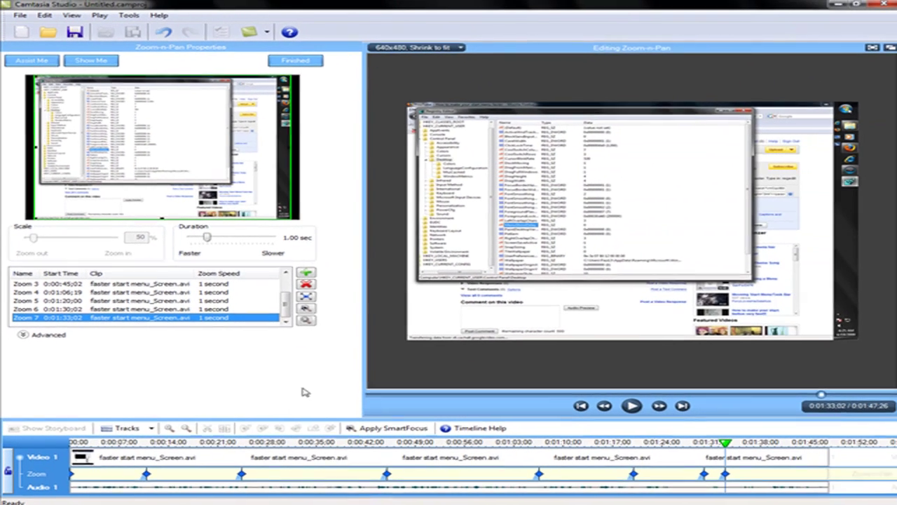
Step: Return the playhead to the timeline start and close the Zoom-n-Pan panel with Finished
left_click(577, 405)
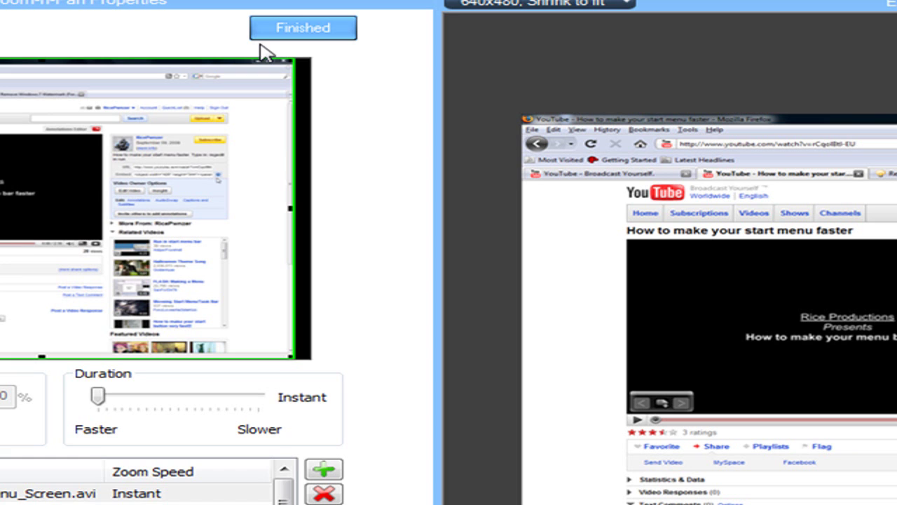
left_click(317, 35)
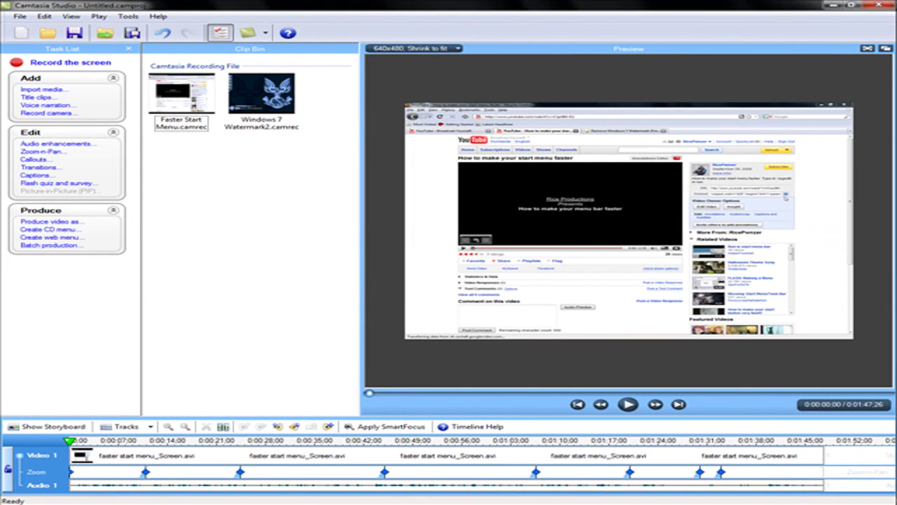
Step: Launch Vegas Pro from the Start menu to get an empty untitled project
left_click(871, 14)
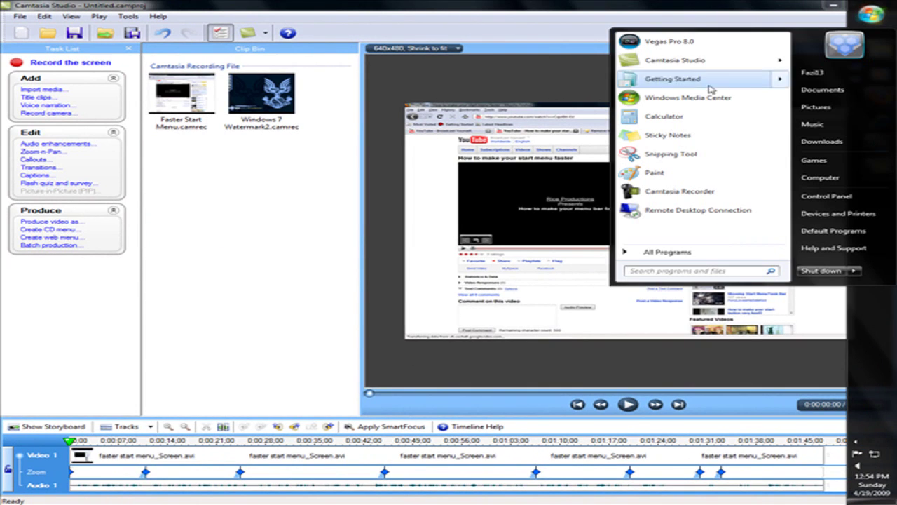
left_click(684, 41)
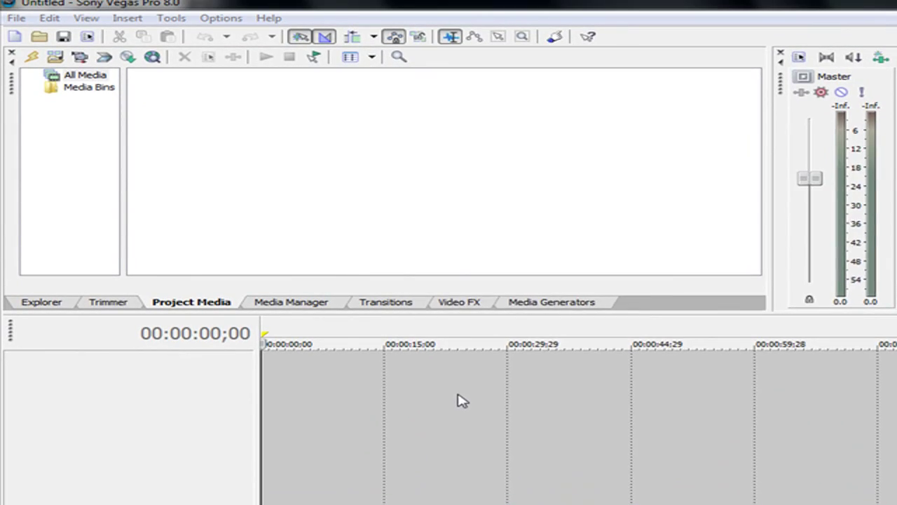
Step: Set the project to the HDV 720-30p template and make it the default for new projects
key("alt+Return")
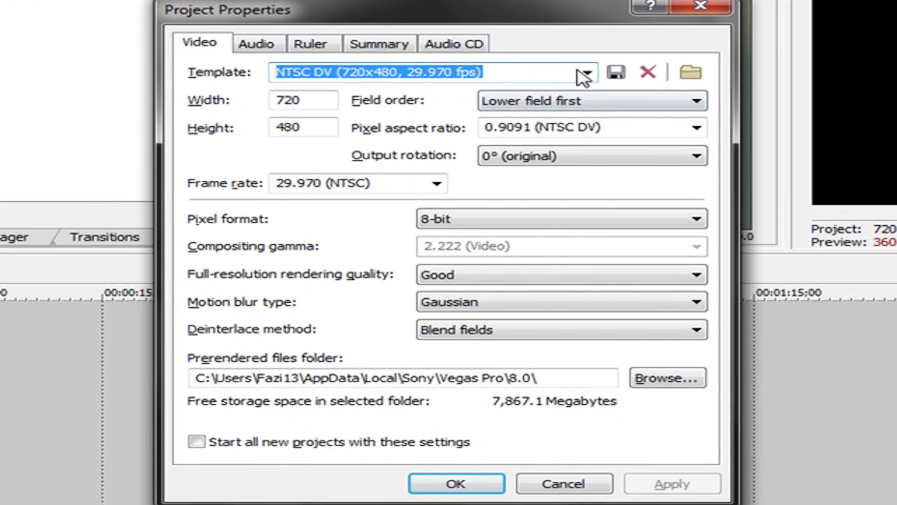
left_click(749, 180)
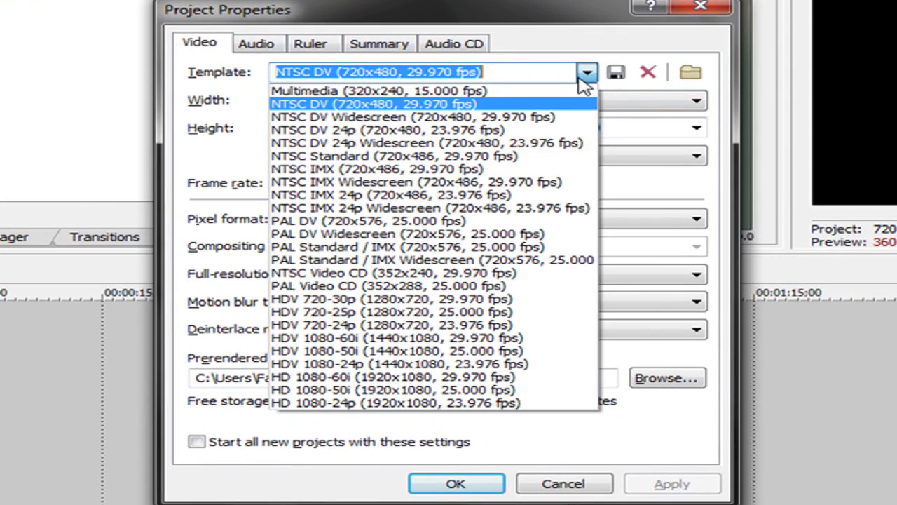
left_click(483, 300)
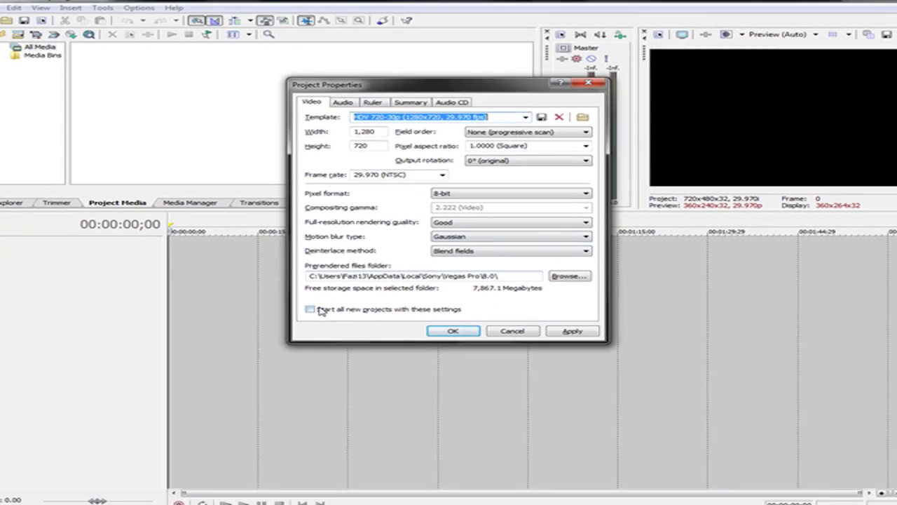
left_click(320, 310)
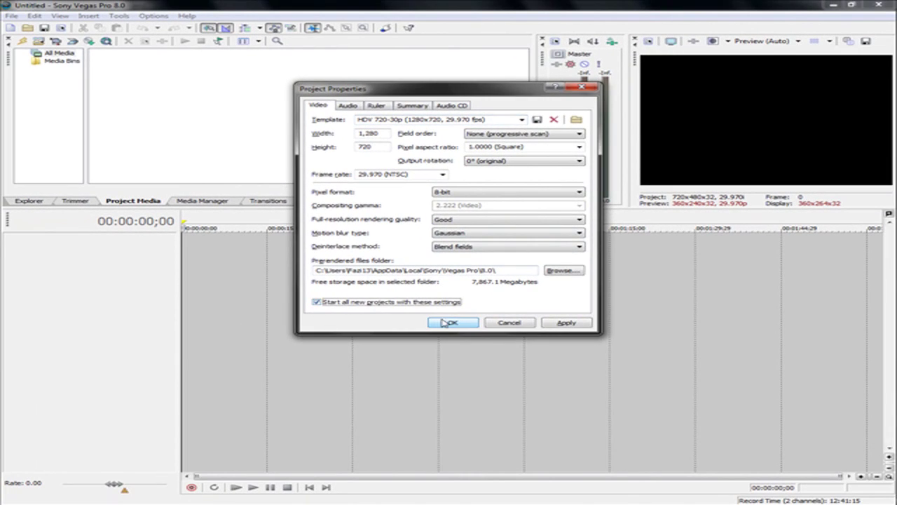
left_click(451, 323)
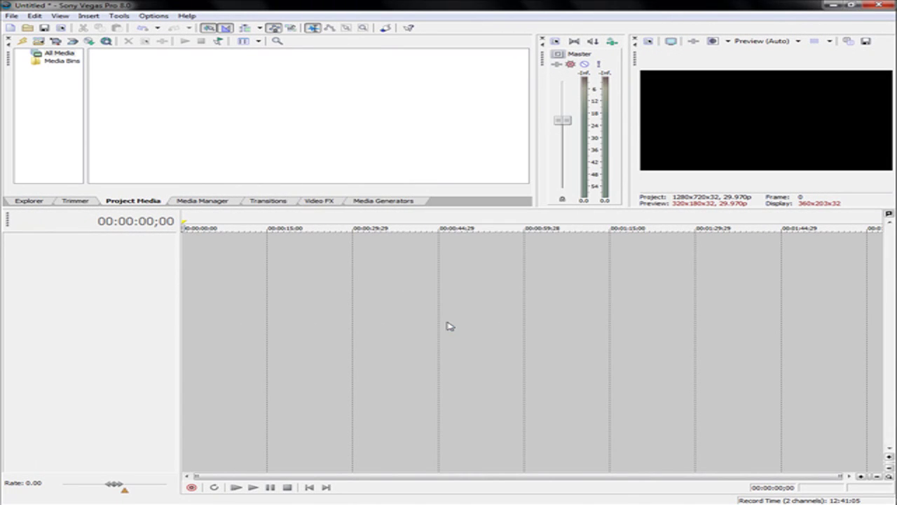
Step: Import Exteel Preview.wmv and place it at the start of the timeline
left_click(14, 16)
mouse_move(52, 98)
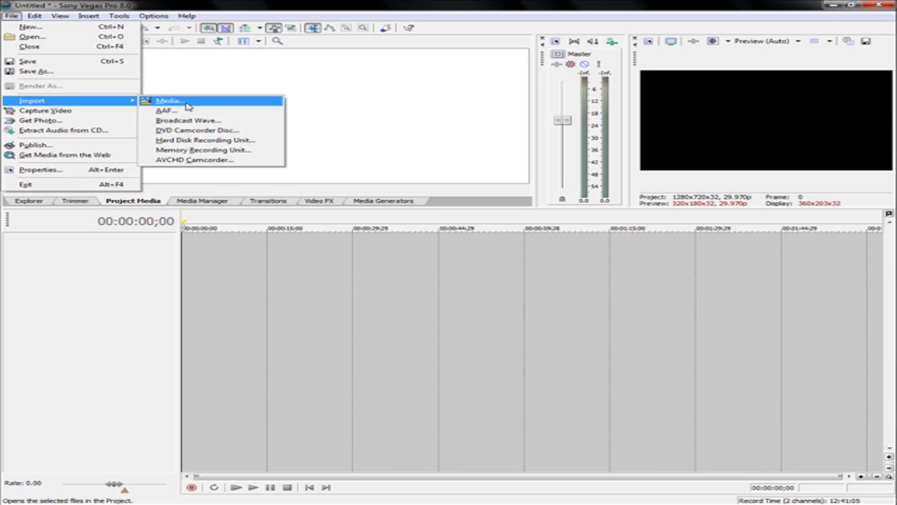
left_click(231, 100)
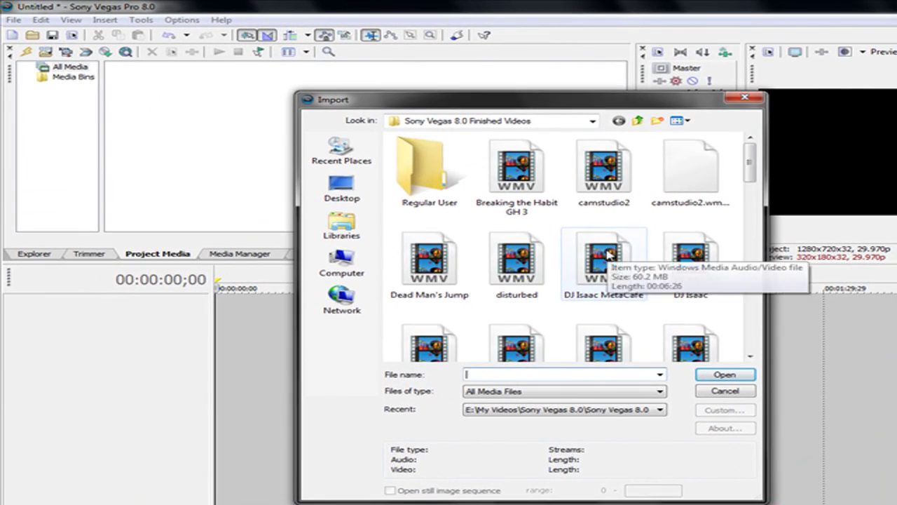
left_click(609, 249)
key("f")
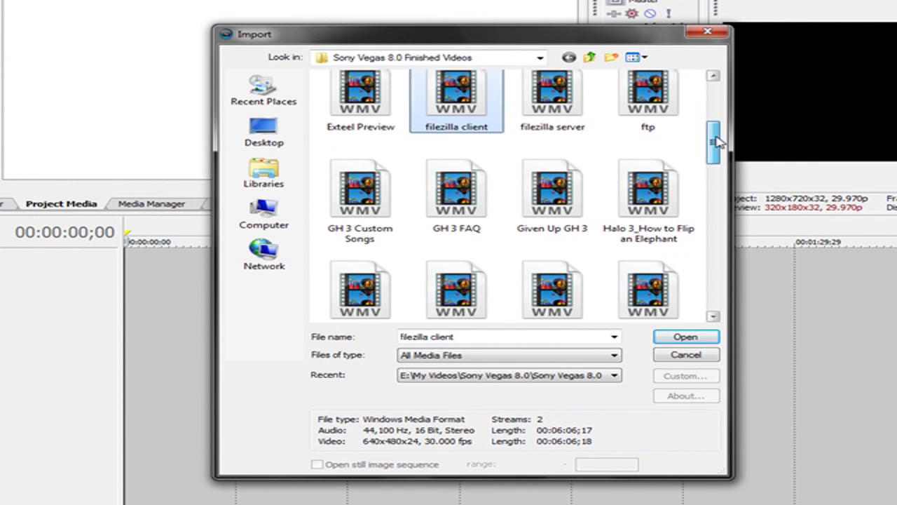
mouse_move(716, 138)
left_mouse_down()
mouse_move(713, 174)
mouse_move(716, 130)
left_mouse_up()
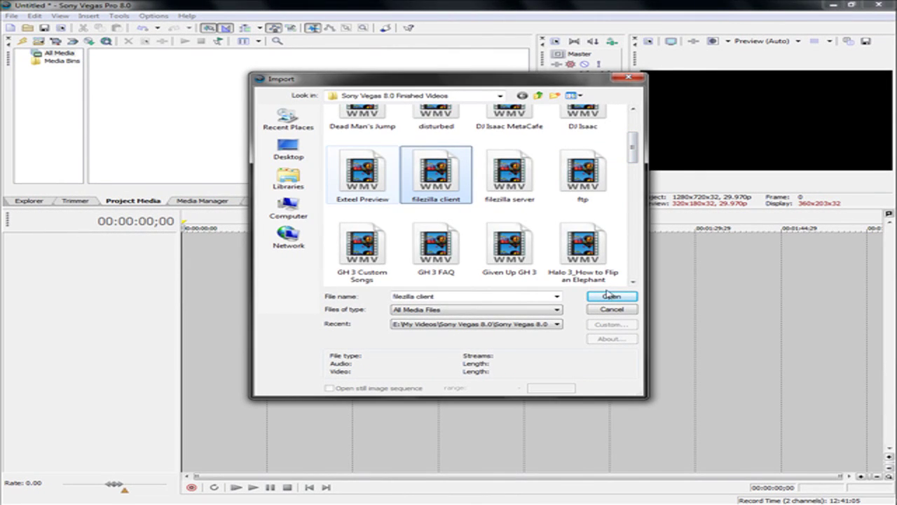
left_click(610, 296)
left_click_drag(132, 73, 181, 292)
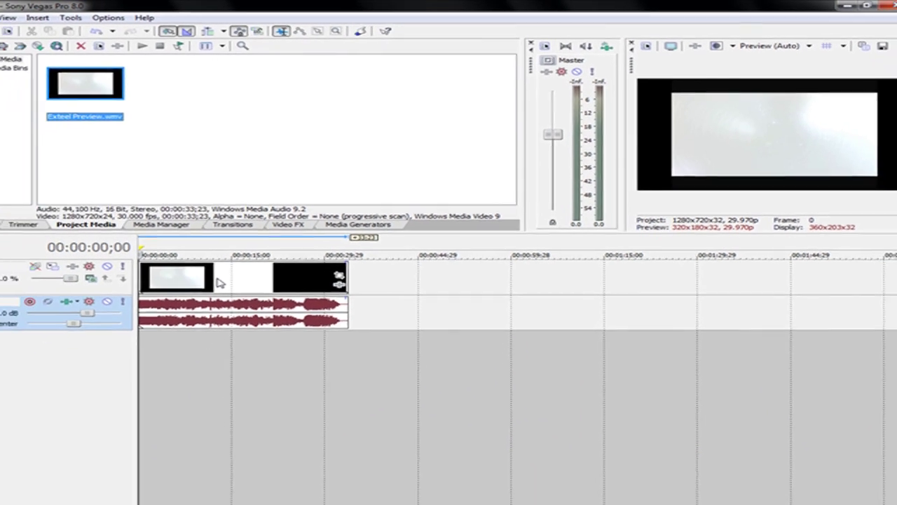
Step: Delete Exteel Preview.wmv from Project Media, choosing Yes to All to remove its timeline uses
right_click(174, 323)
mouse_move(378, 452)
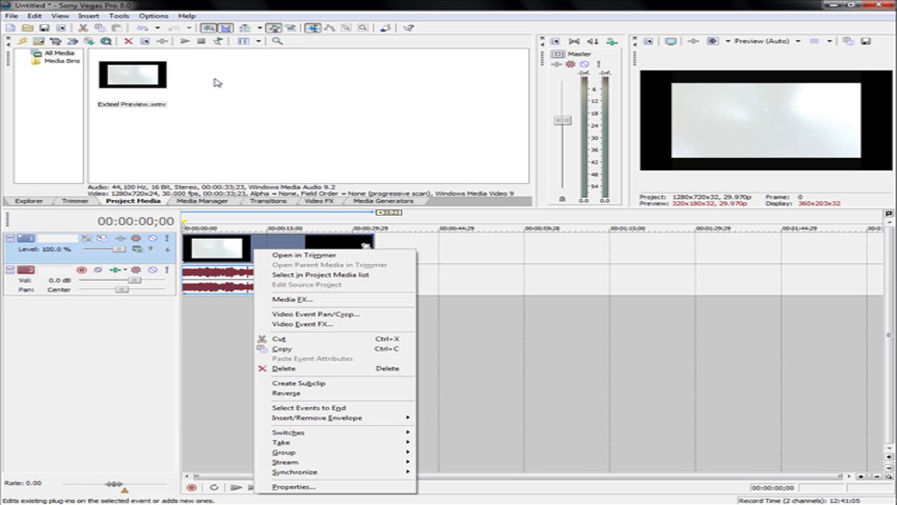
left_click(188, 111)
left_click(112, 64)
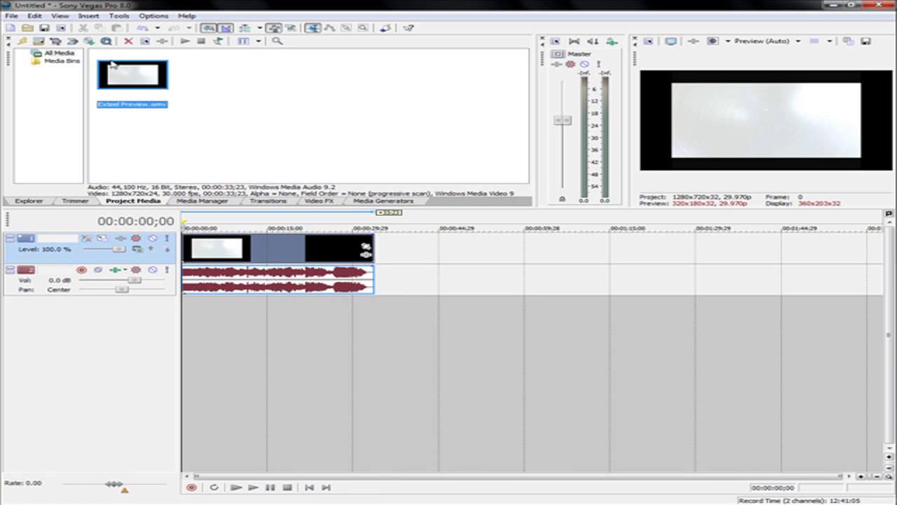
key("Delete")
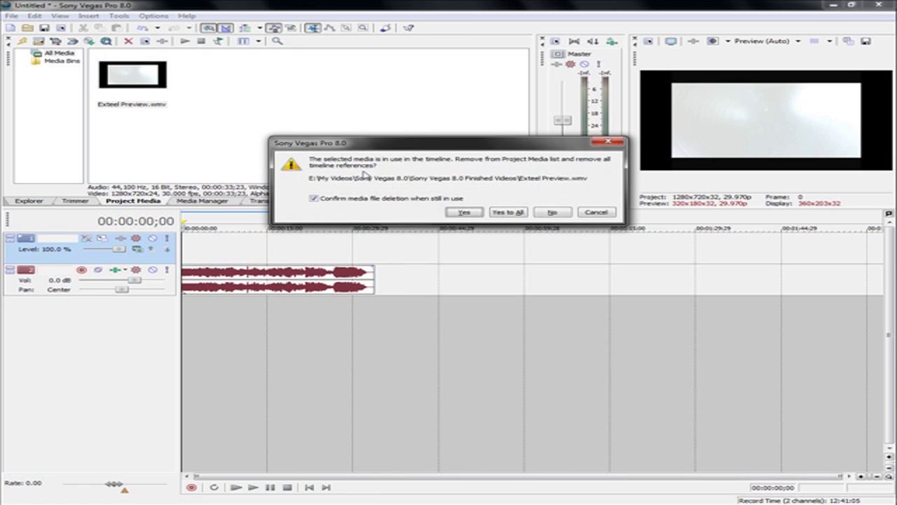
left_click(494, 214)
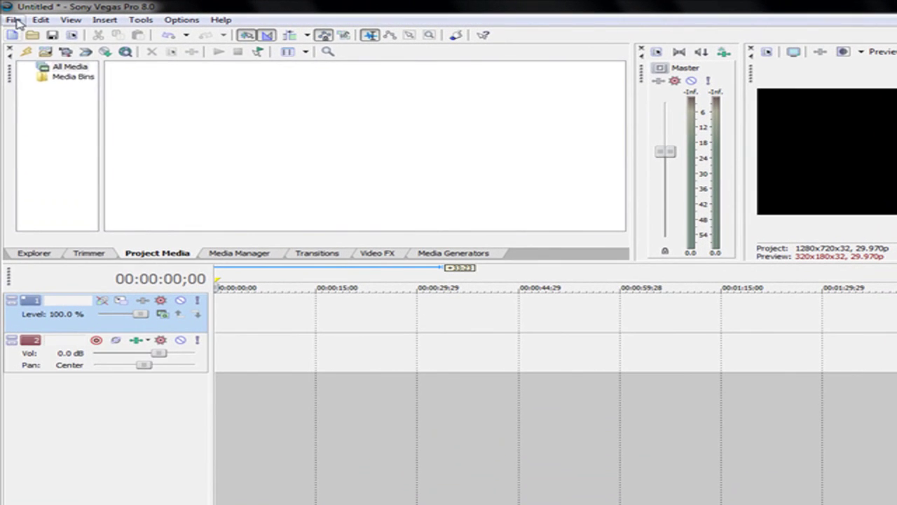
Step: Import Windows 7 Quick Launch.wmv and place it at the start of the timeline
left_click(11, 16)
mouse_move(90, 130)
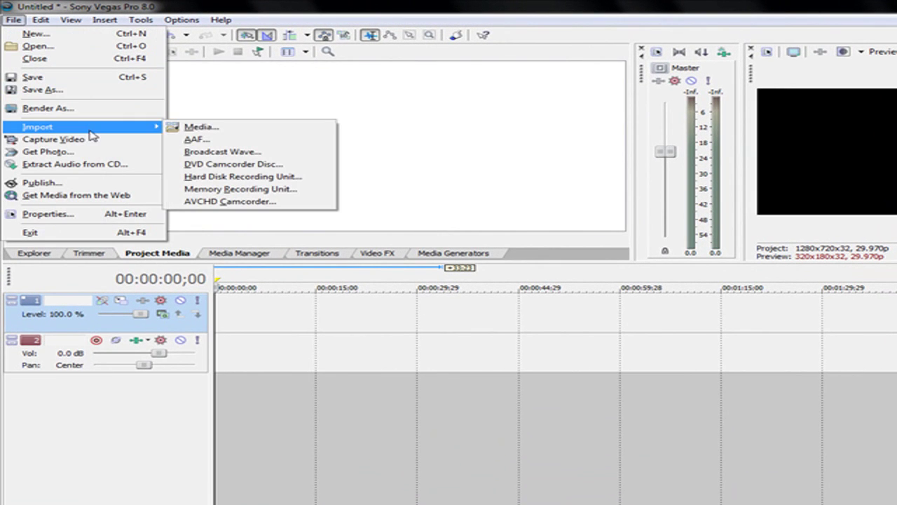
left_click(192, 129)
left_click_drag(745, 155, 746, 320)
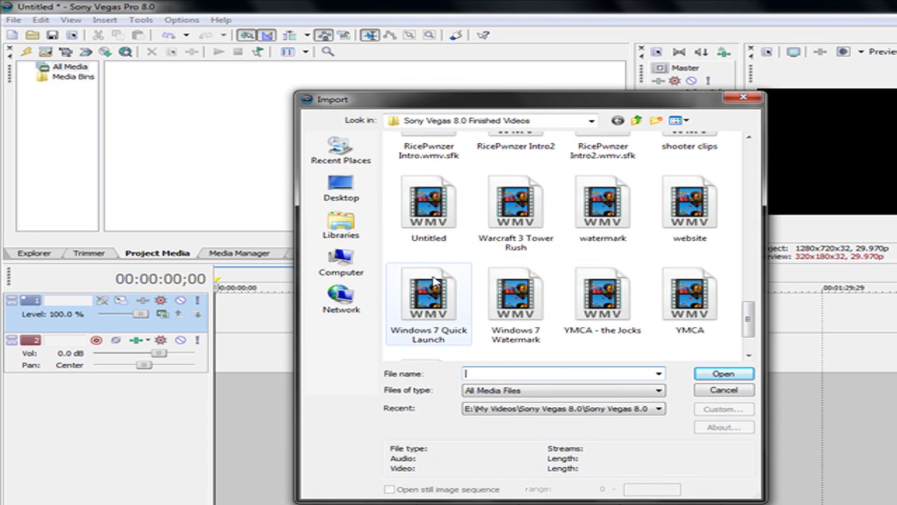
double_click(428, 297)
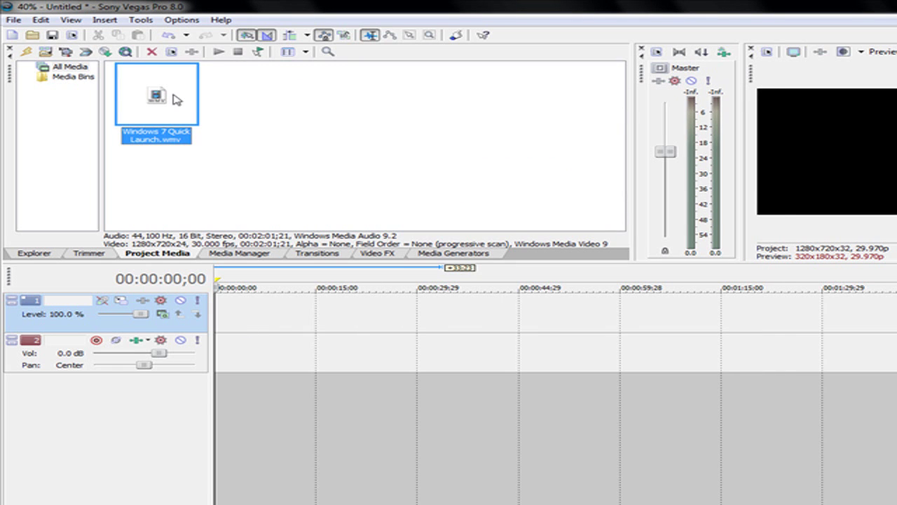
left_click_drag(230, 317, 225, 306)
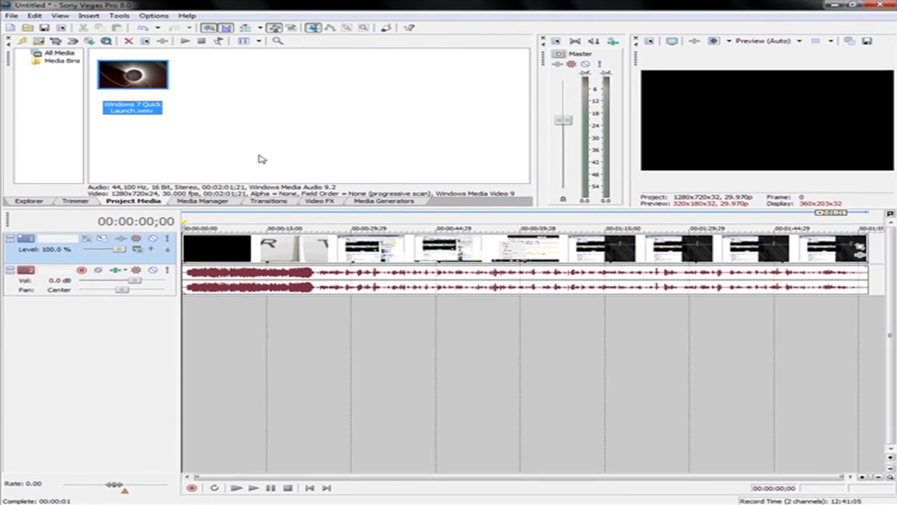
Step: Undo the WMV placement and browse the import dialog to My Videos\Camtasia Studios\Finished Camtasia Studios
key("ctrl+z")
left_click(11, 16)
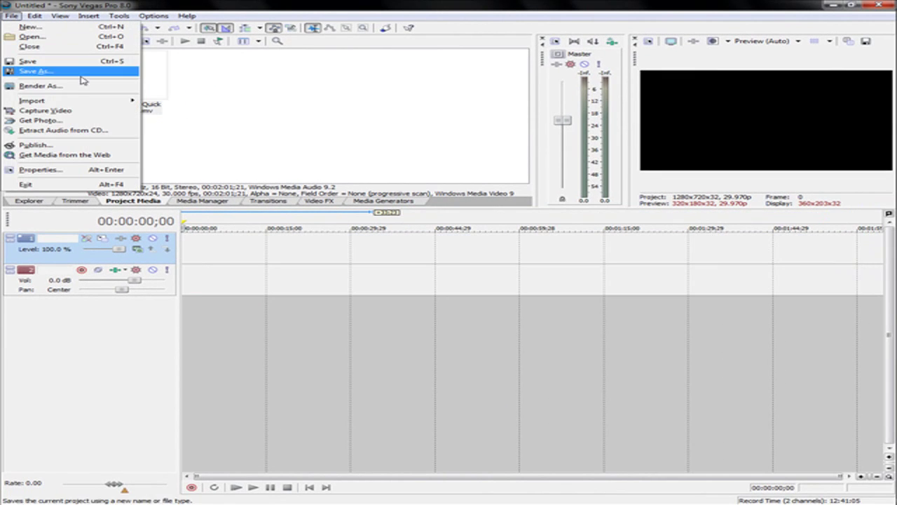
mouse_move(70, 101)
left_click(191, 100)
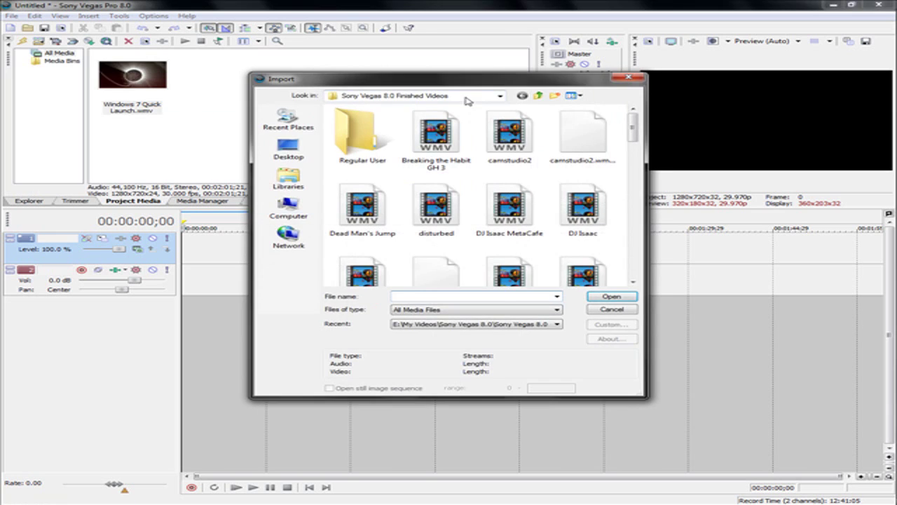
left_click(536, 96)
left_click(536, 95)
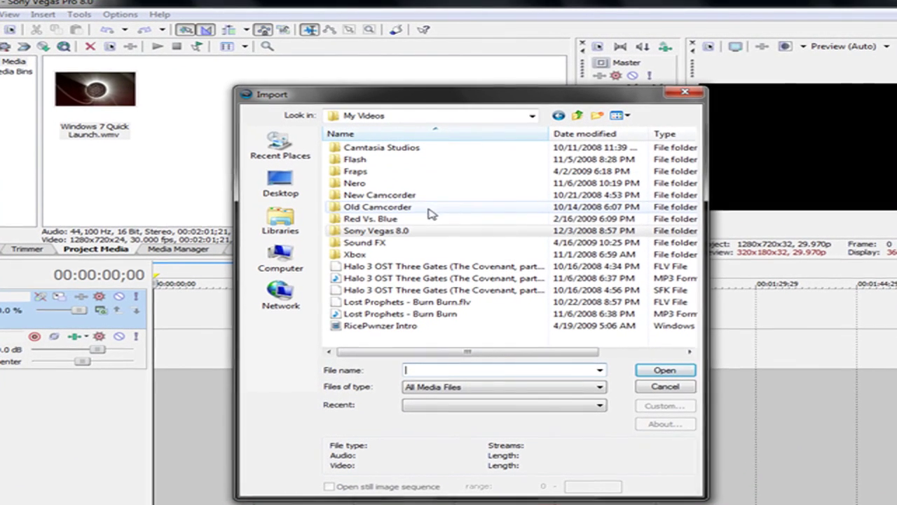
double_click(414, 148)
double_click(432, 149)
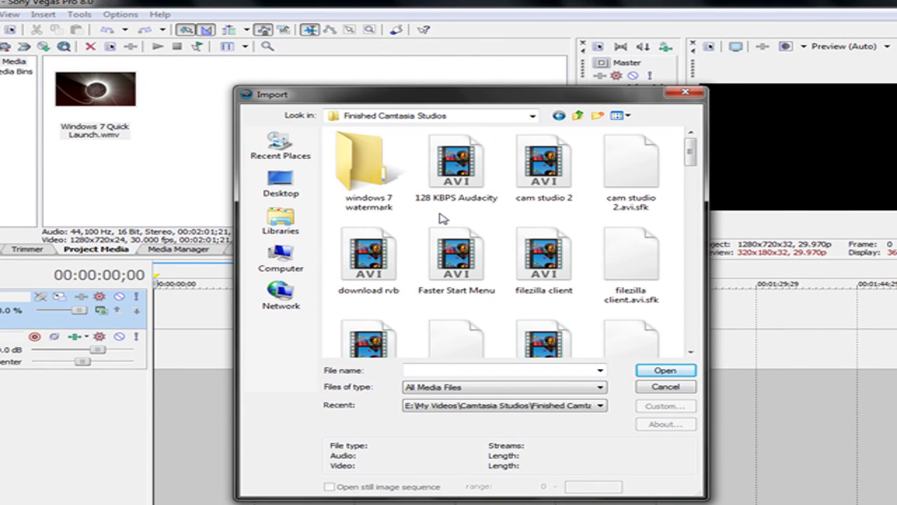
Step: Import Windows 7 Quick Launch.avi and lay it on the timeline from the start
left_click(481, 171)
key("w")
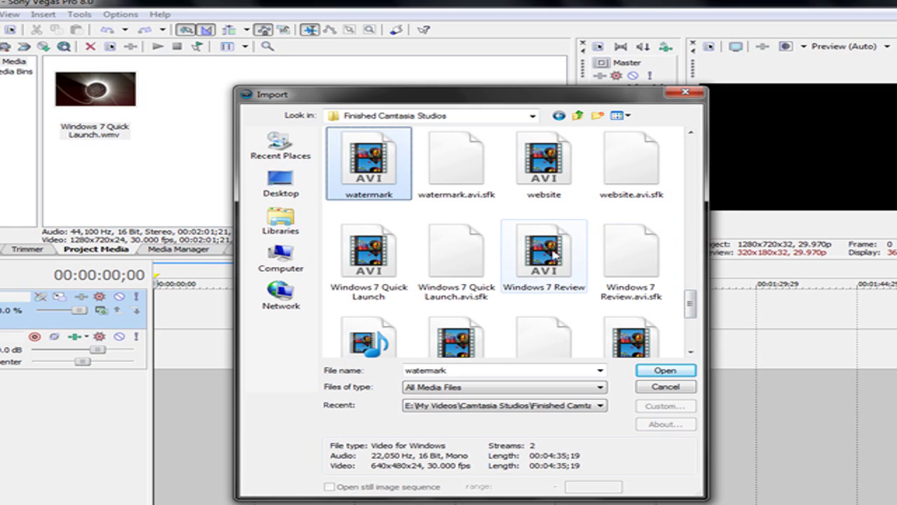
double_click(369, 256)
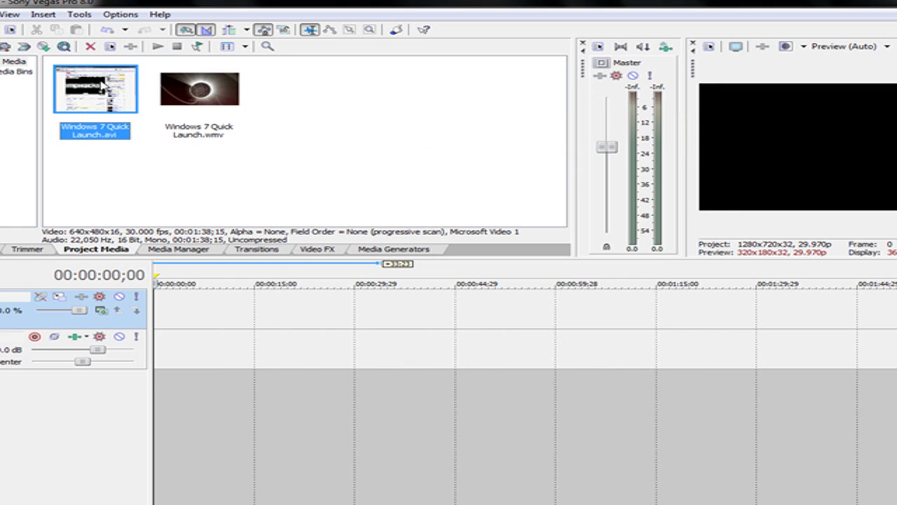
left_click_drag(101, 84, 156, 337)
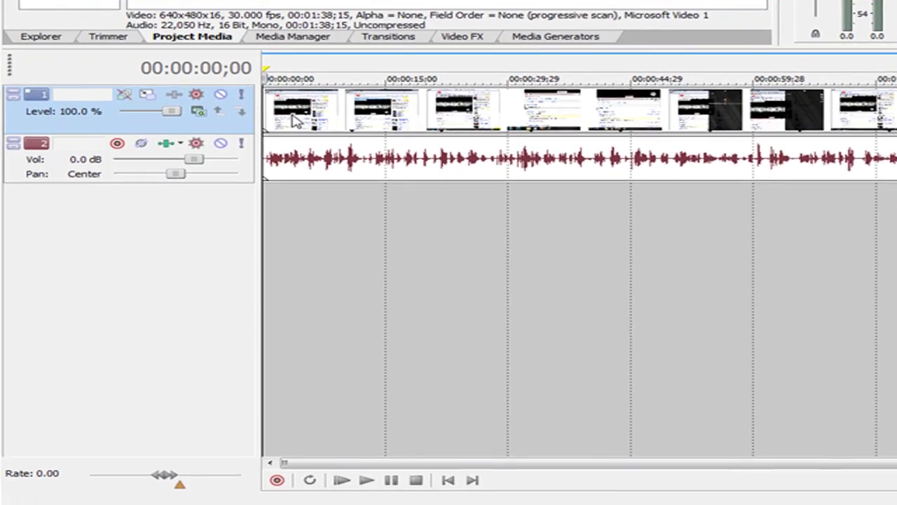
Step: Uncheck Maintain Aspect Ratio in the video event's Switches so the 4:3 clip fills 1280x720
right_click(28, 339)
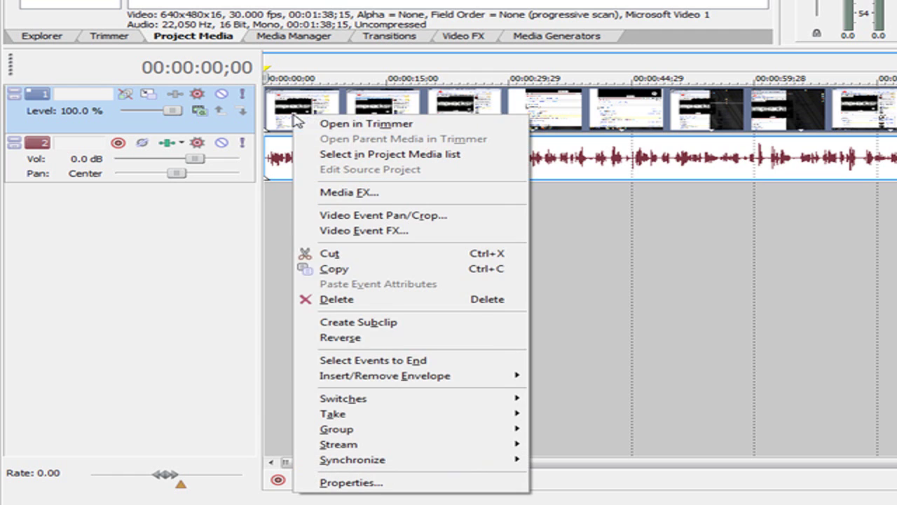
mouse_move(416, 401)
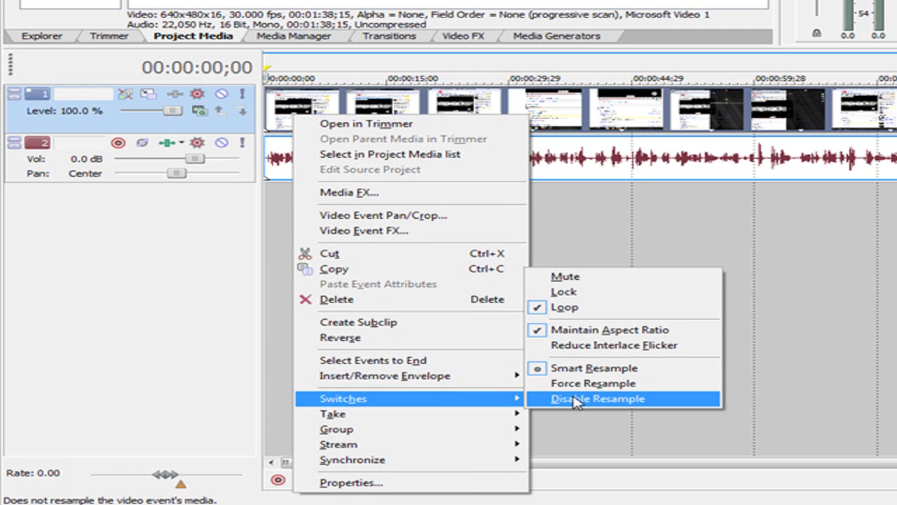
left_click(607, 333)
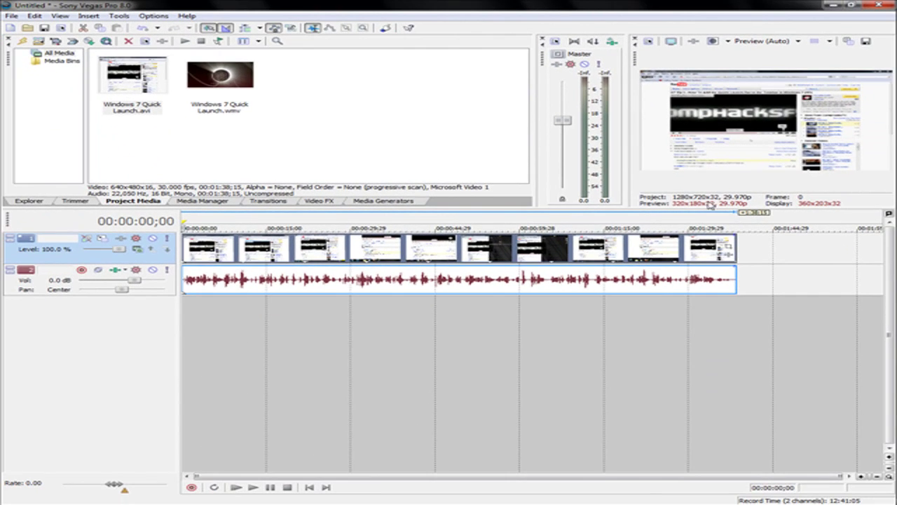
left_click(259, 357)
left_click(433, 345)
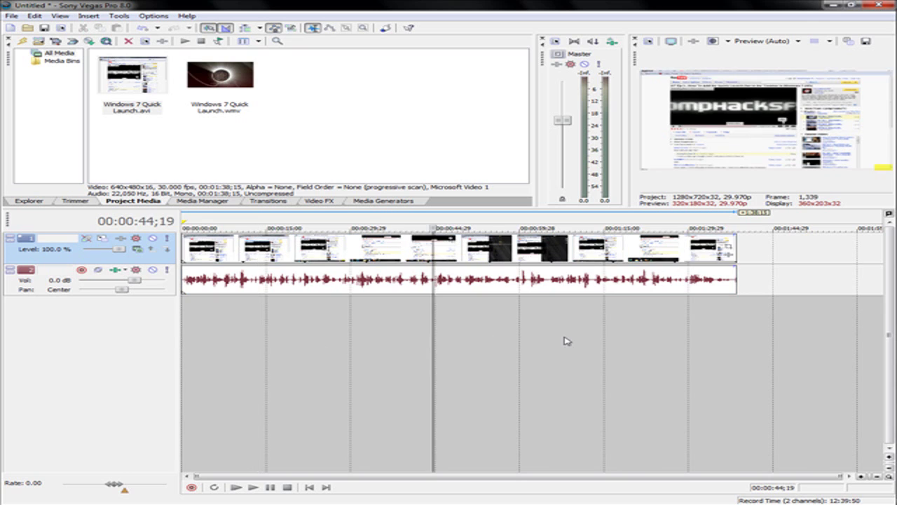
left_click(565, 341)
left_click(656, 333)
left_click(693, 331)
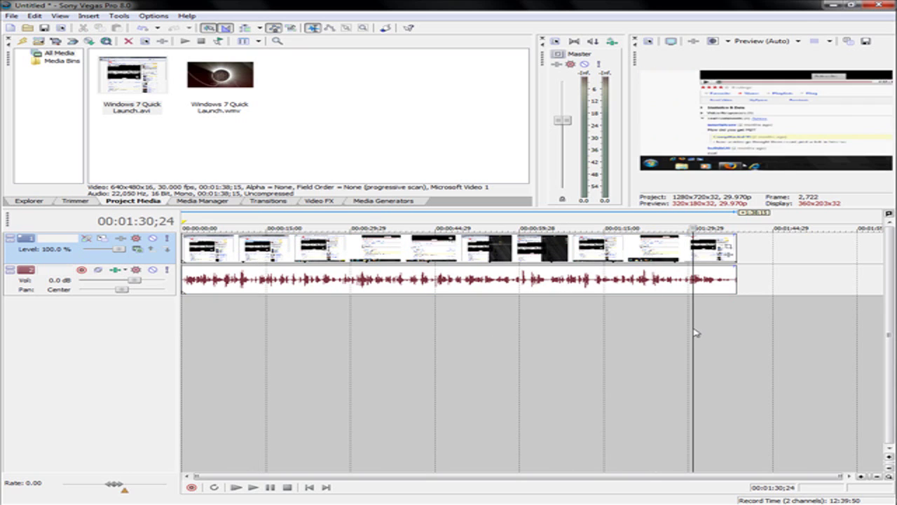
left_click(653, 345)
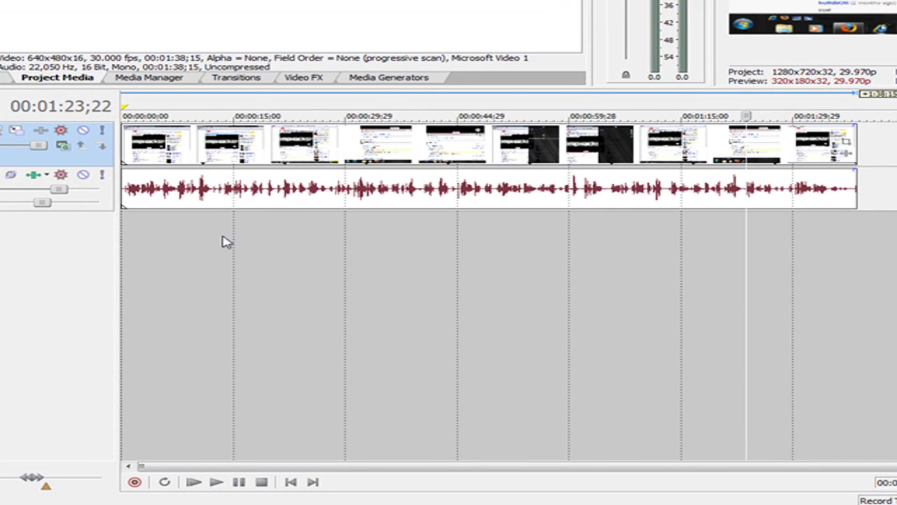
left_click(133, 263)
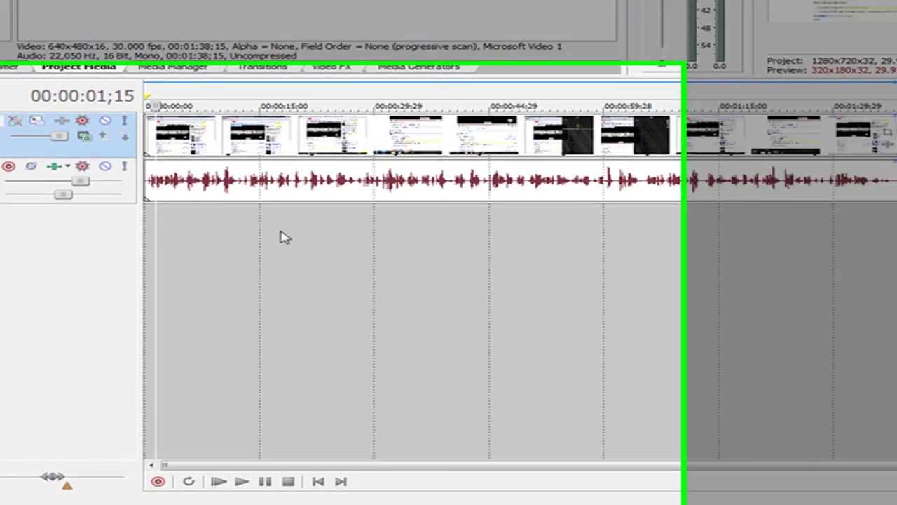
key("Home")
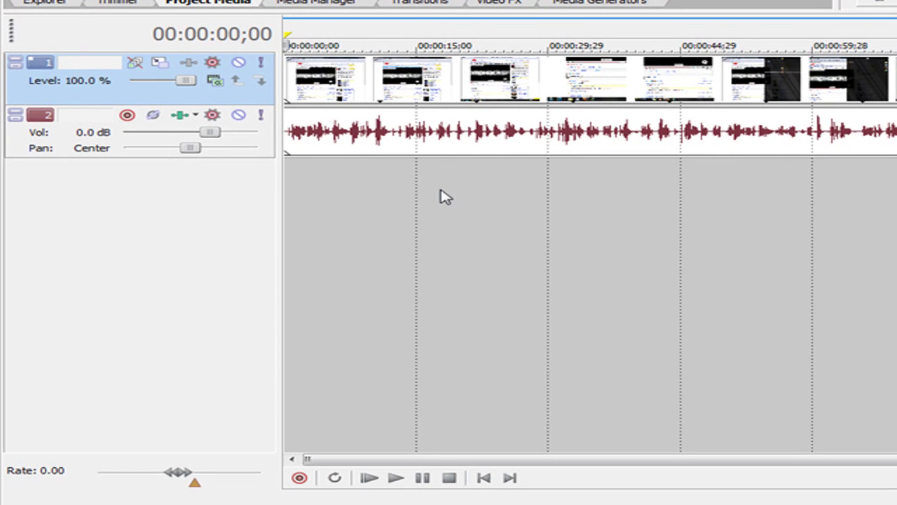